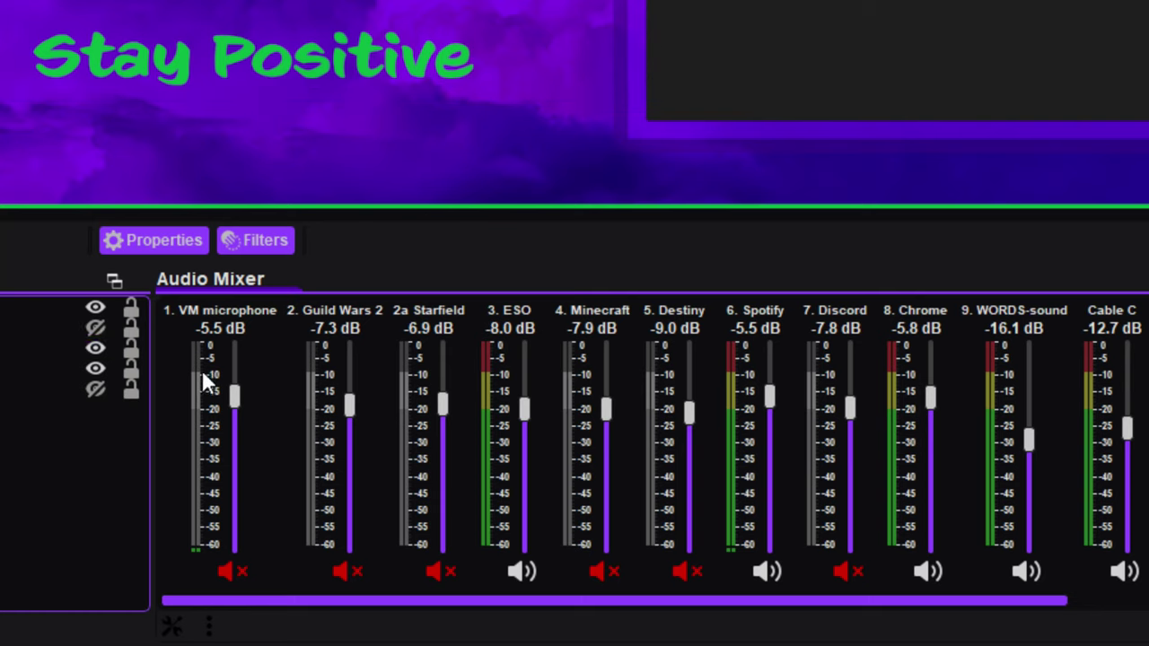
# Open the context menu for the VM microphone channel in the audio mixer.
pyautogui.rightClick(203, 402)
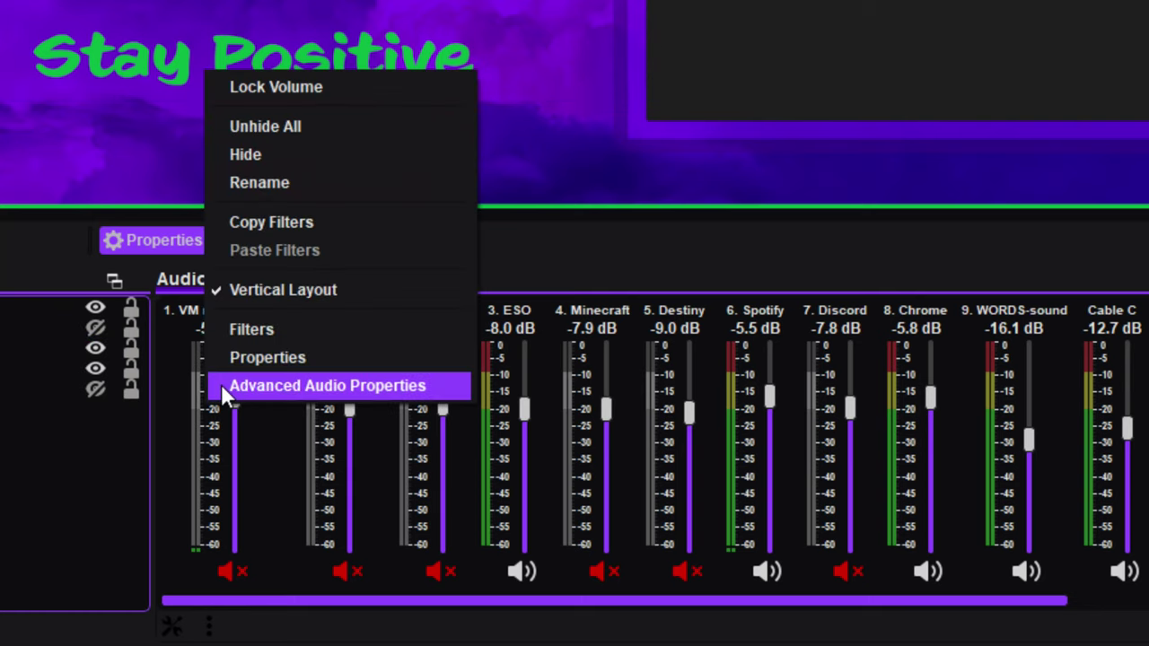
pyautogui.click(248, 329)
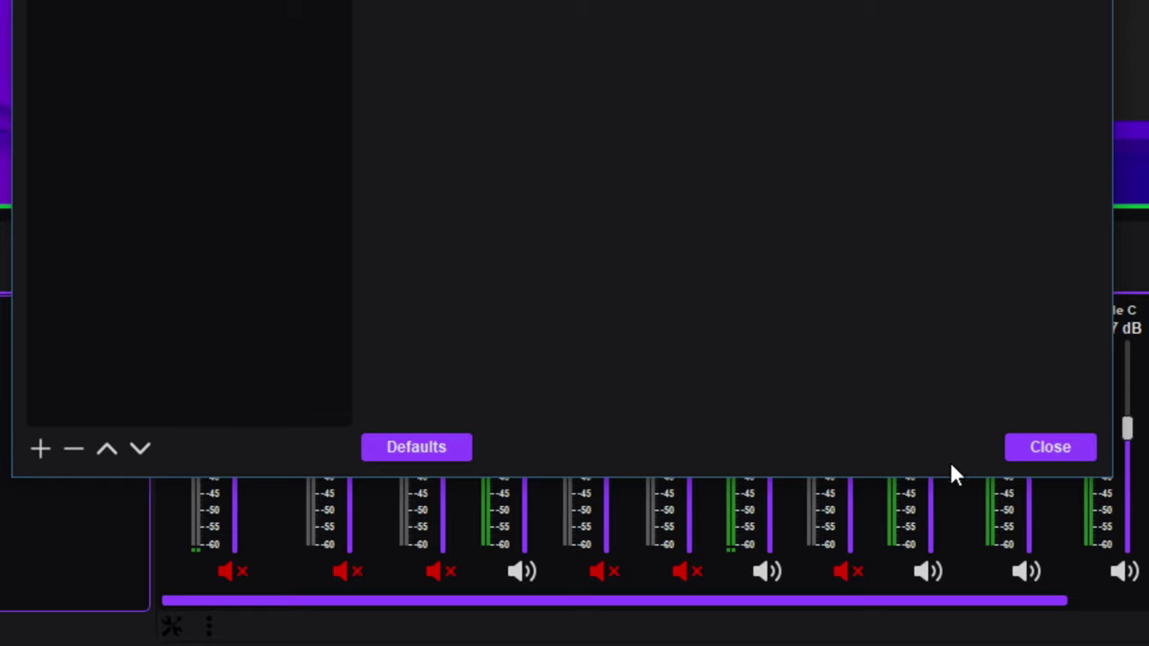
pyautogui.click(1036, 453)
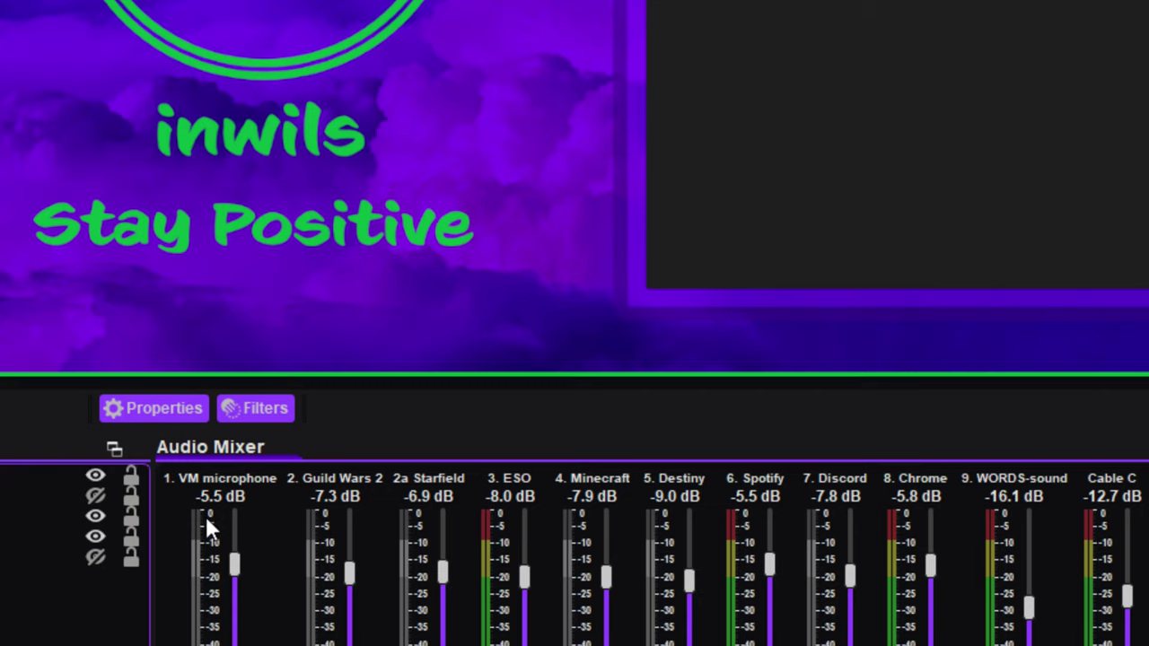
pyautogui.rightClick(204, 545)
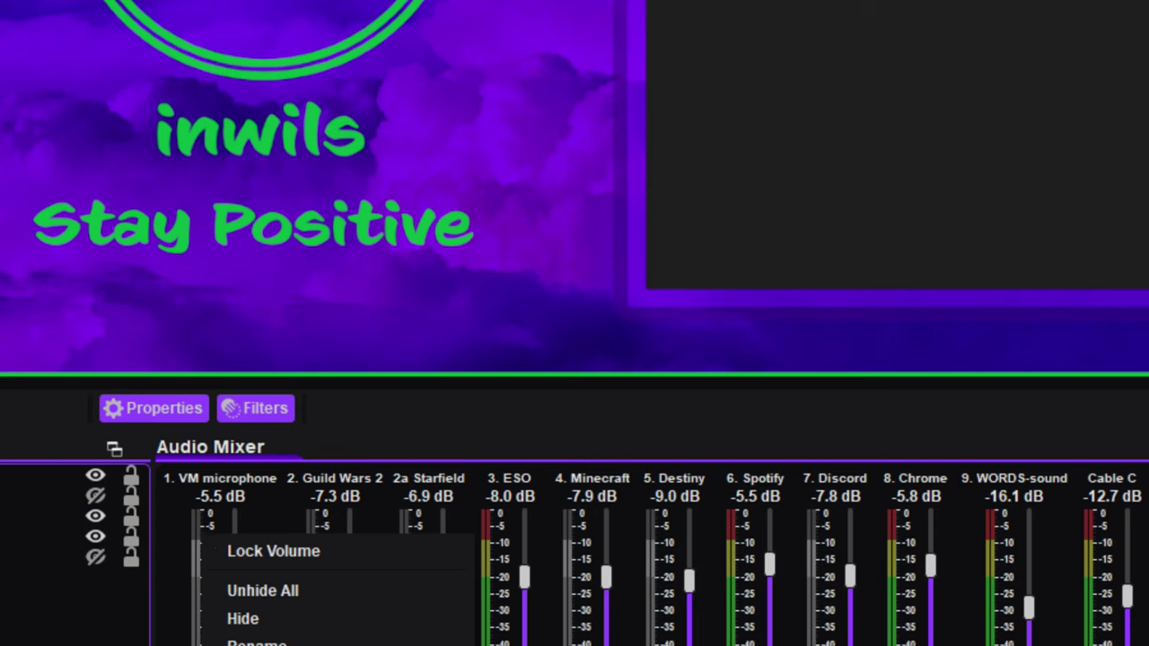
# Open the VM microphone filters and browse the available filter types without adding one.
pyautogui.click(260, 645)
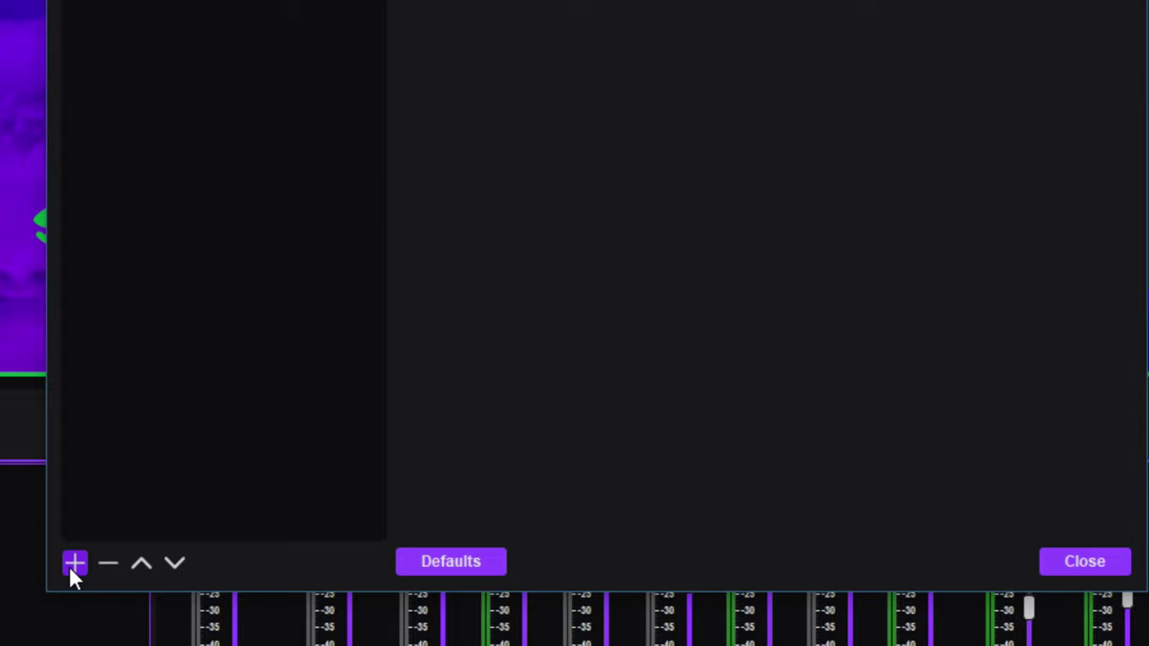
pyautogui.click(73, 564)
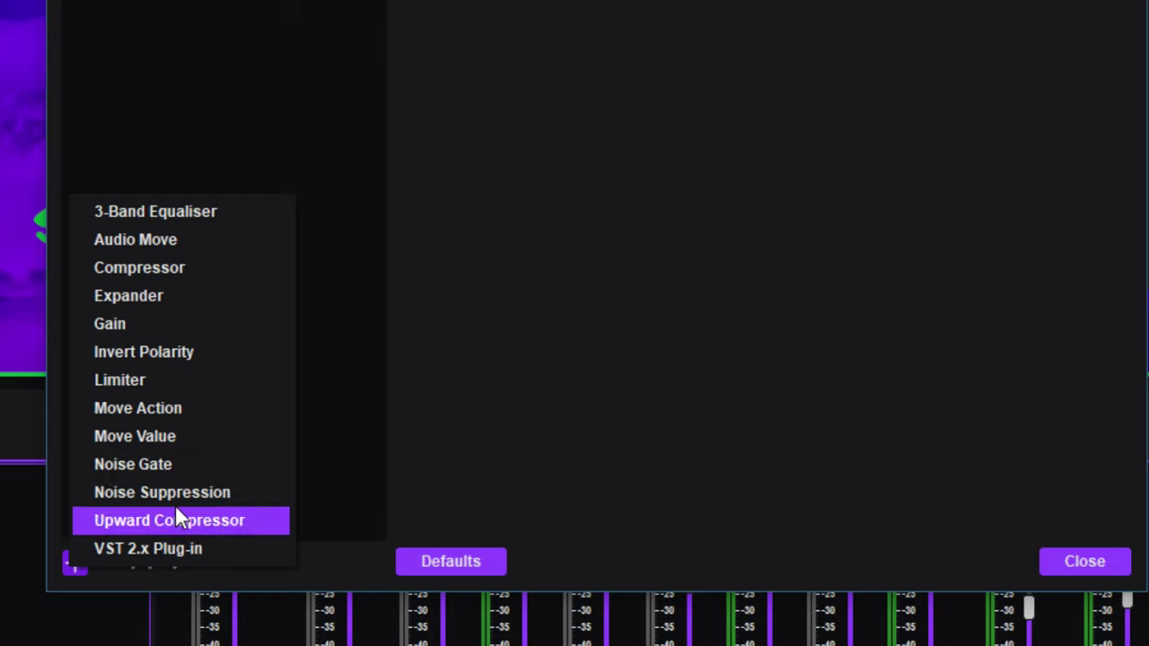
pyautogui.click(797, 350)
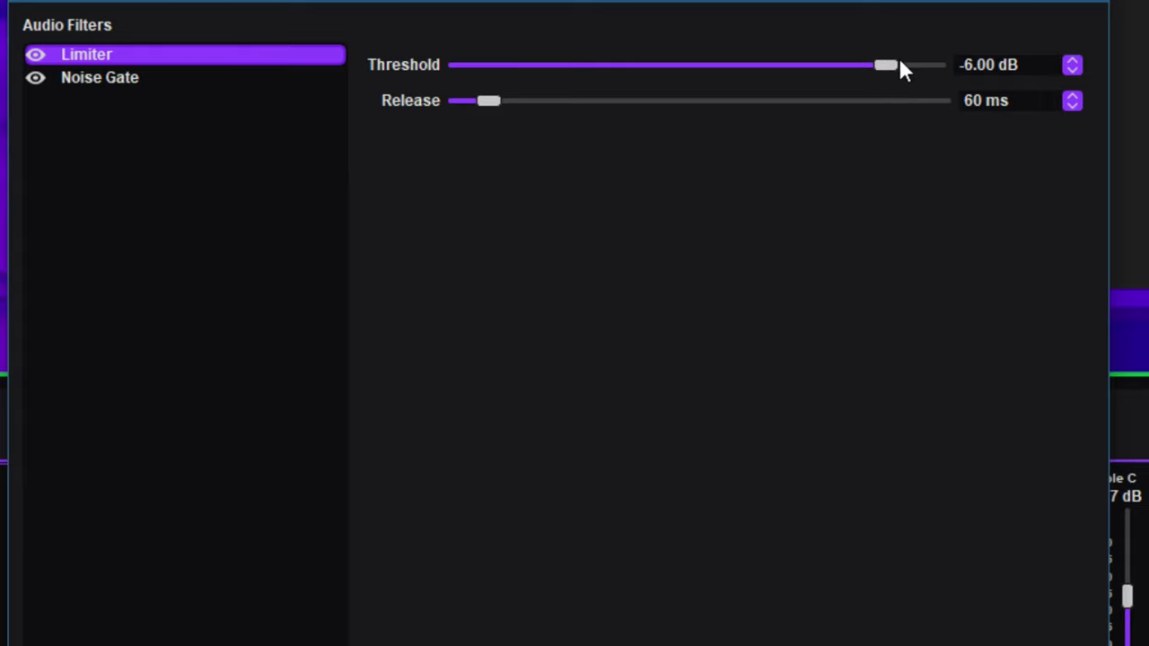
# Nudge the microphone Limiter threshold and restore it to -6.00 dB, then view the Noise Gate settings.
pyautogui.moveTo(889, 64)
pyautogui.mouseDown()
pyautogui.moveTo(846, 63)
pyautogui.moveTo(887, 63)
pyautogui.mouseUp()
pyautogui.click(1078, 68)
pyautogui.click(1073, 59)
pyautogui.click(1074, 60)
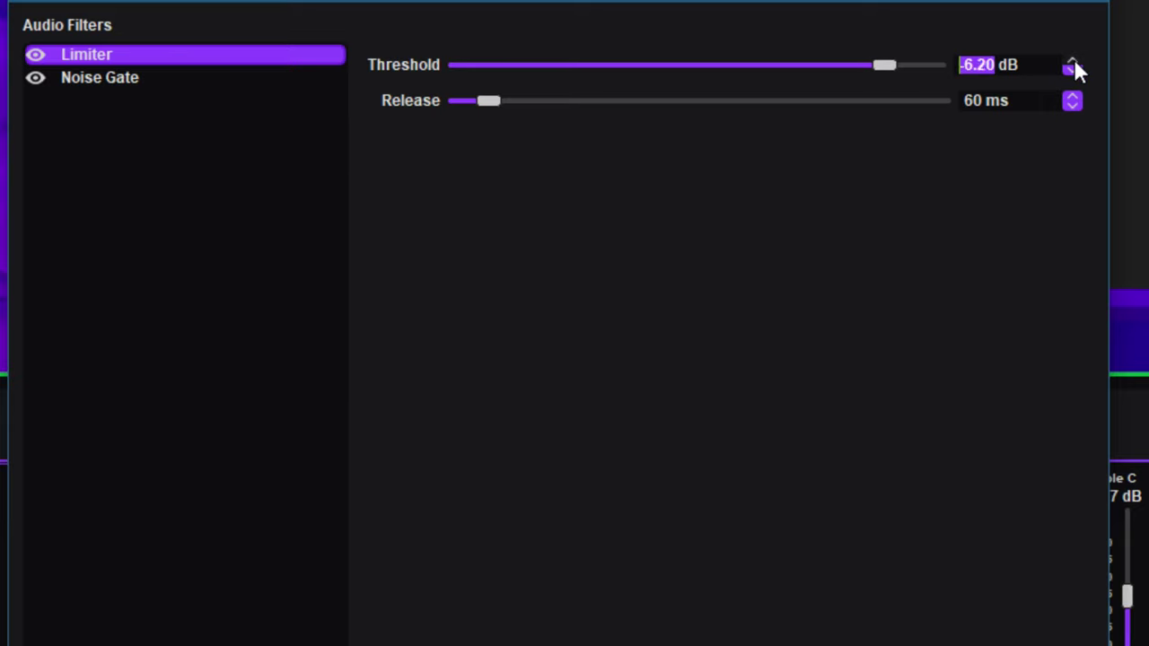
pyautogui.click(1074, 60)
pyautogui.click(1073, 59)
pyautogui.click(1073, 60)
pyautogui.click(1079, 73)
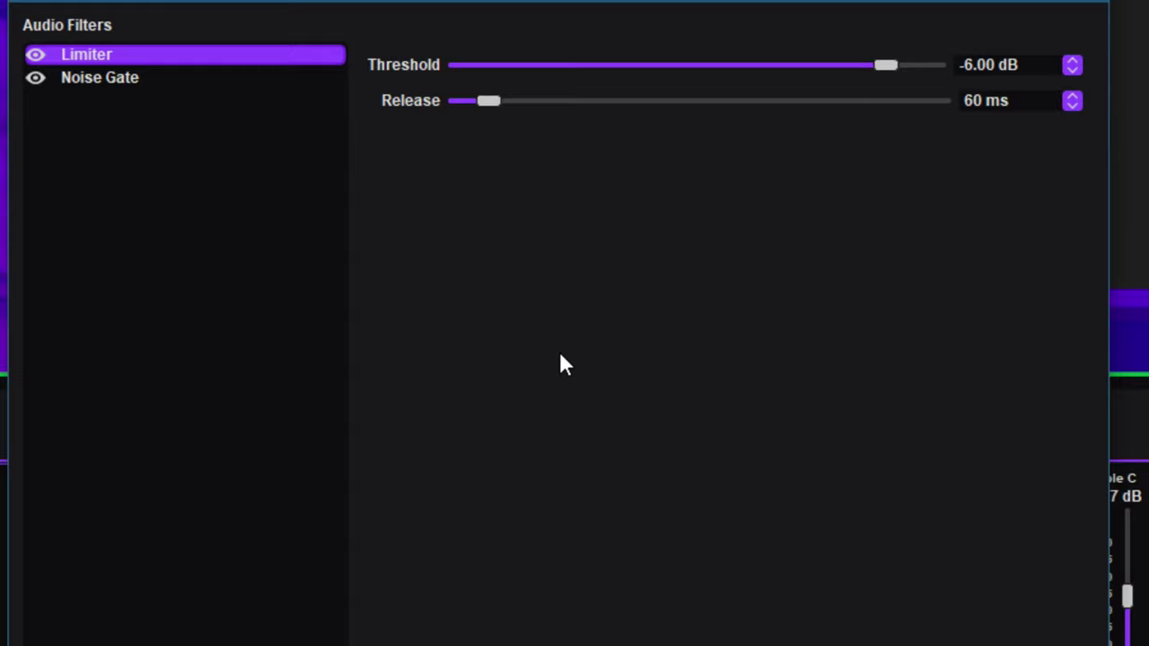
pyautogui.click(105, 78)
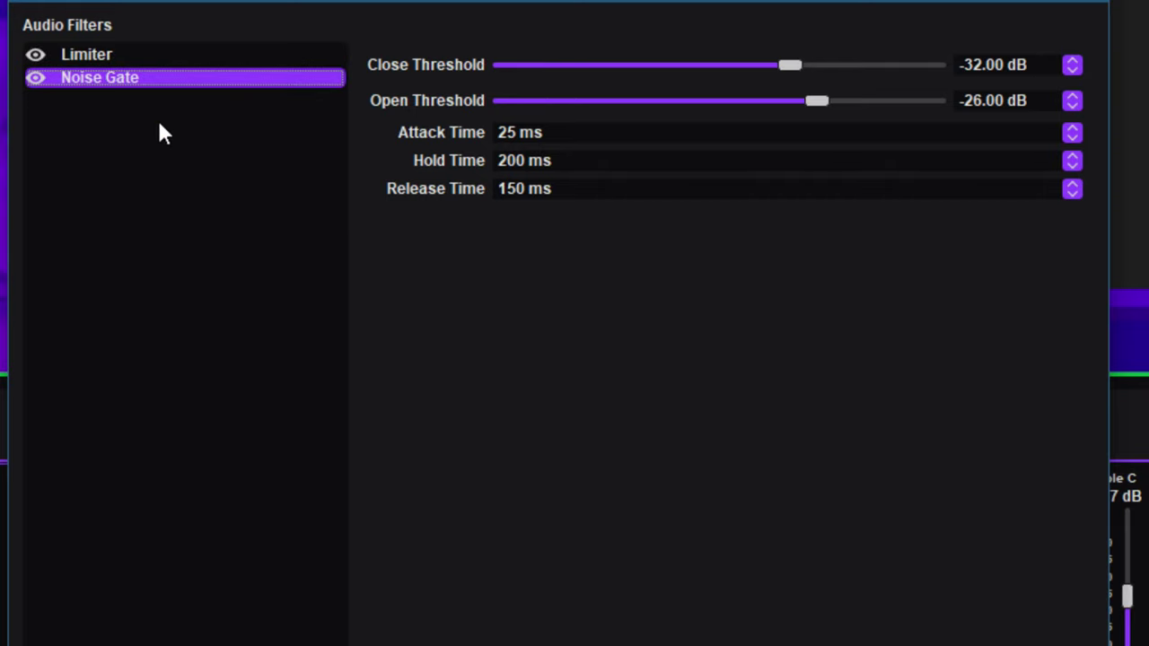
# Close the VM microphone filters window to return to the audio mixer.
pyautogui.click(1093, 1)
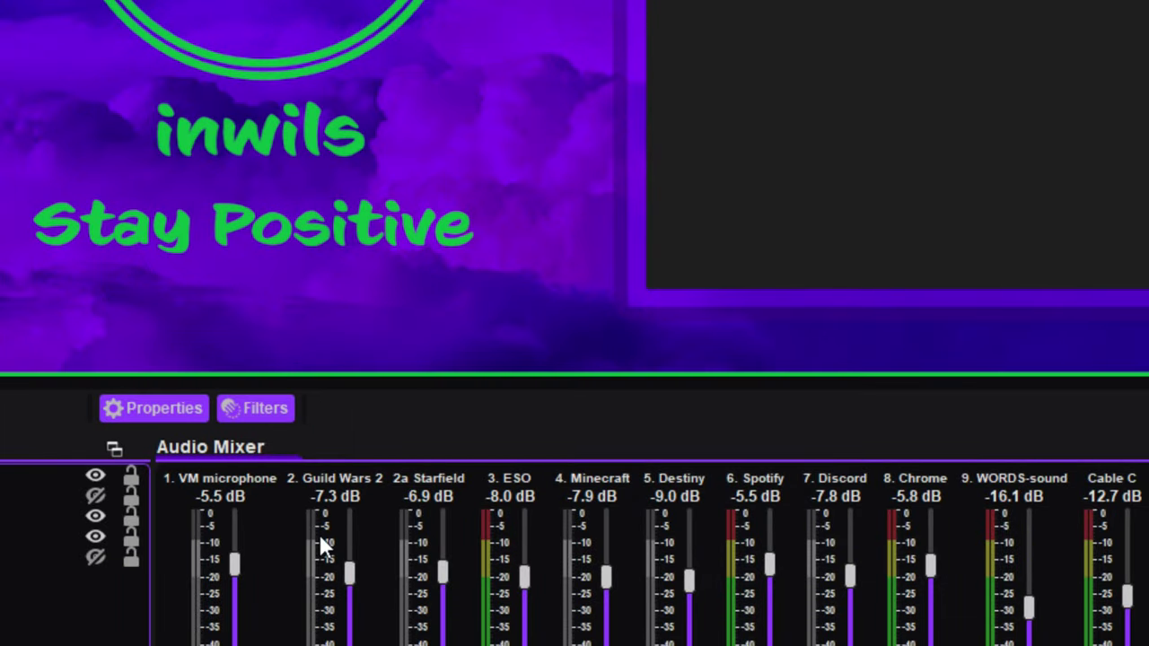
# Open Guild Wars 2 filters and confirm the Ducking VM sidechain source remains 1. VM microphone.
pyautogui.rightClick(320, 537)
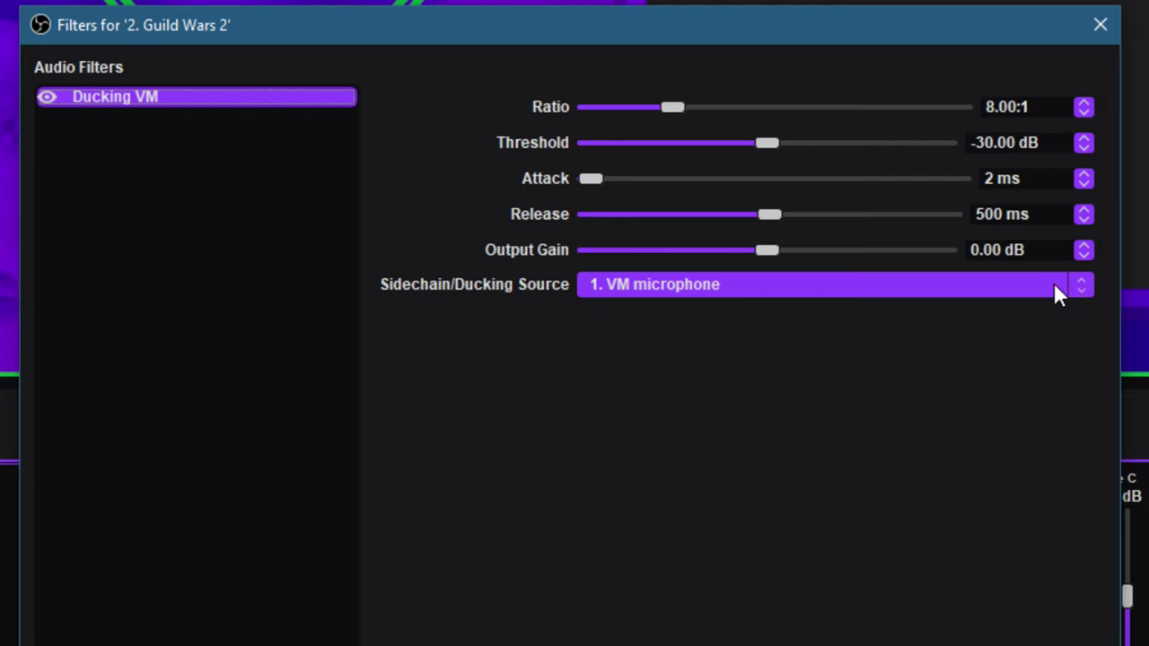
pyautogui.click(1023, 287)
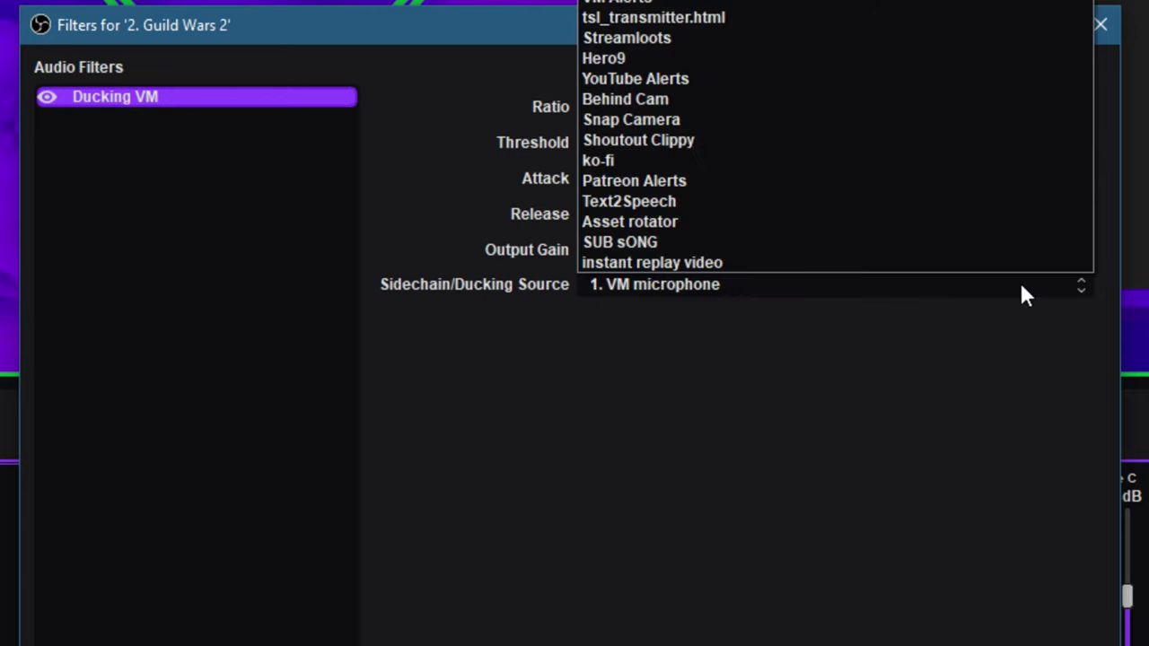
pyautogui.scroll(-2, 1024, 296)
pyautogui.scroll(2, 835, 135)
pyautogui.press('Escape')
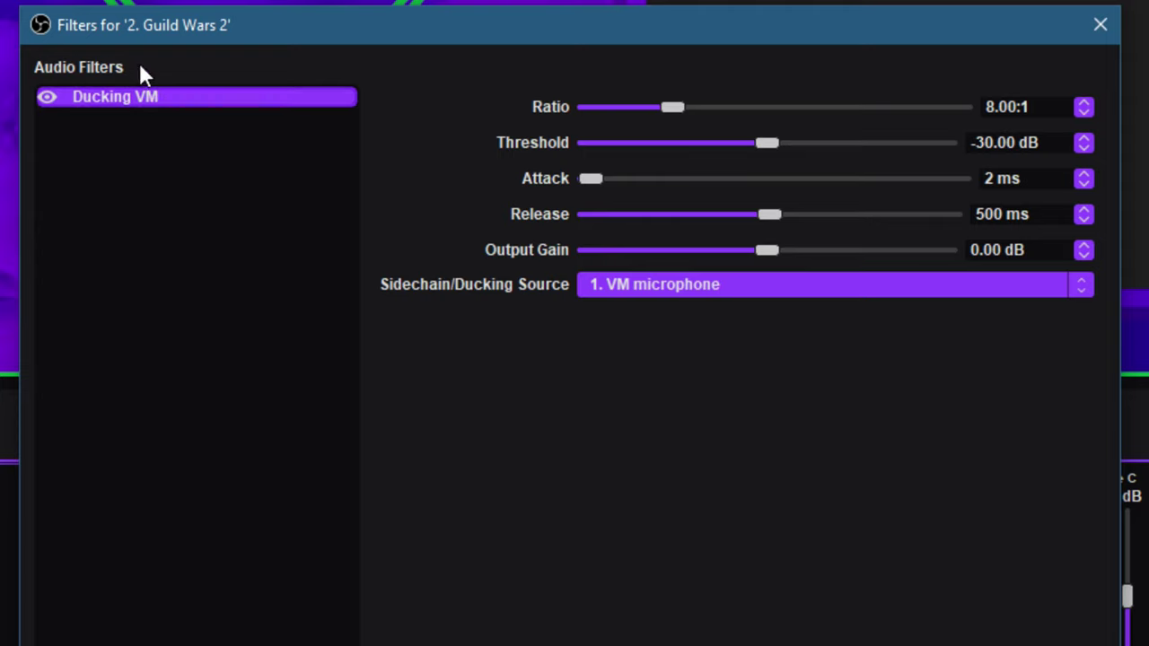
# Copy the Ducking VM filter from Guild Wars 2 and close its filters window.
pyautogui.rightClick(141, 97)
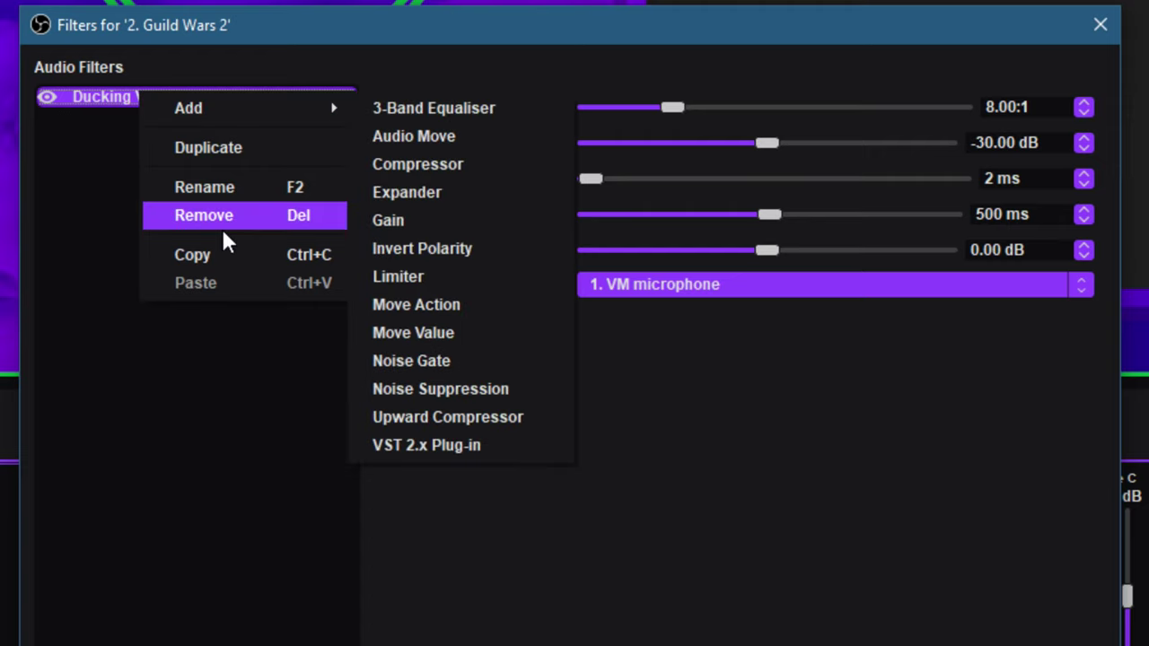
pyautogui.click(226, 256)
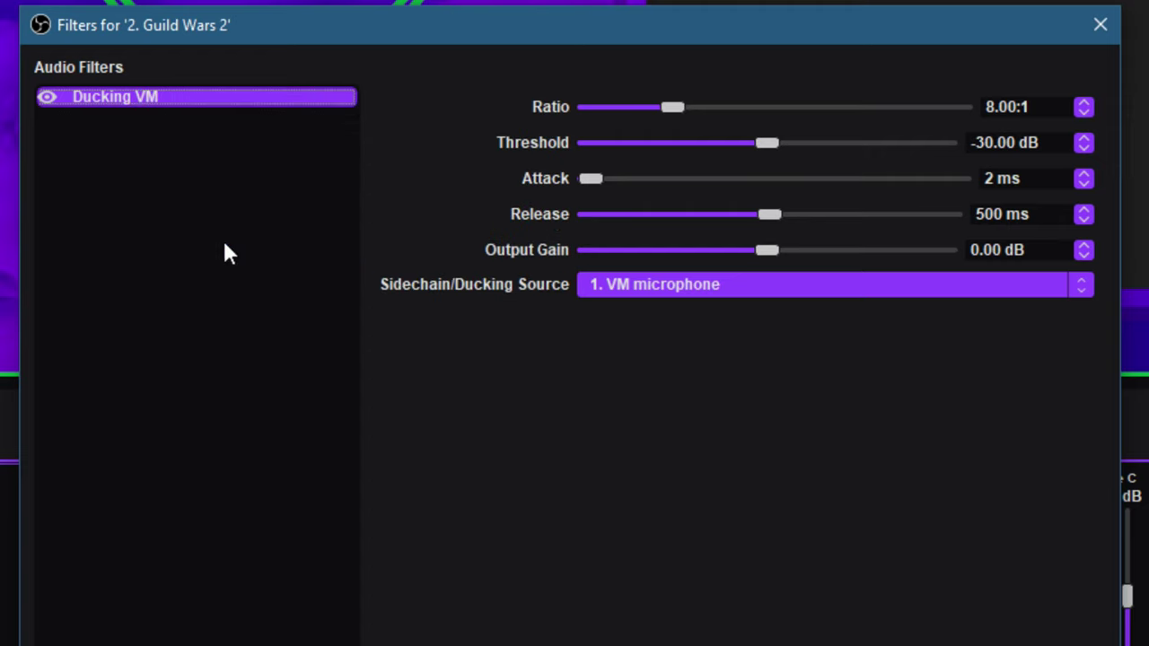
pyautogui.moveTo(477, 25); pyautogui.dragTo(453, 0)
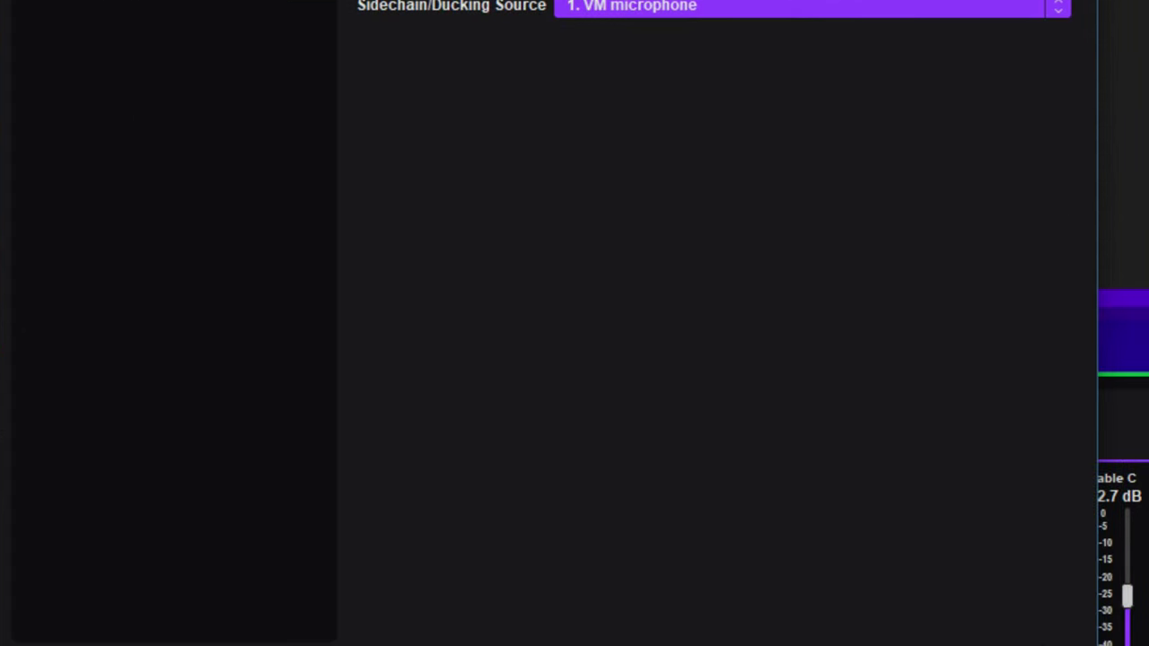
pyautogui.press('Escape')
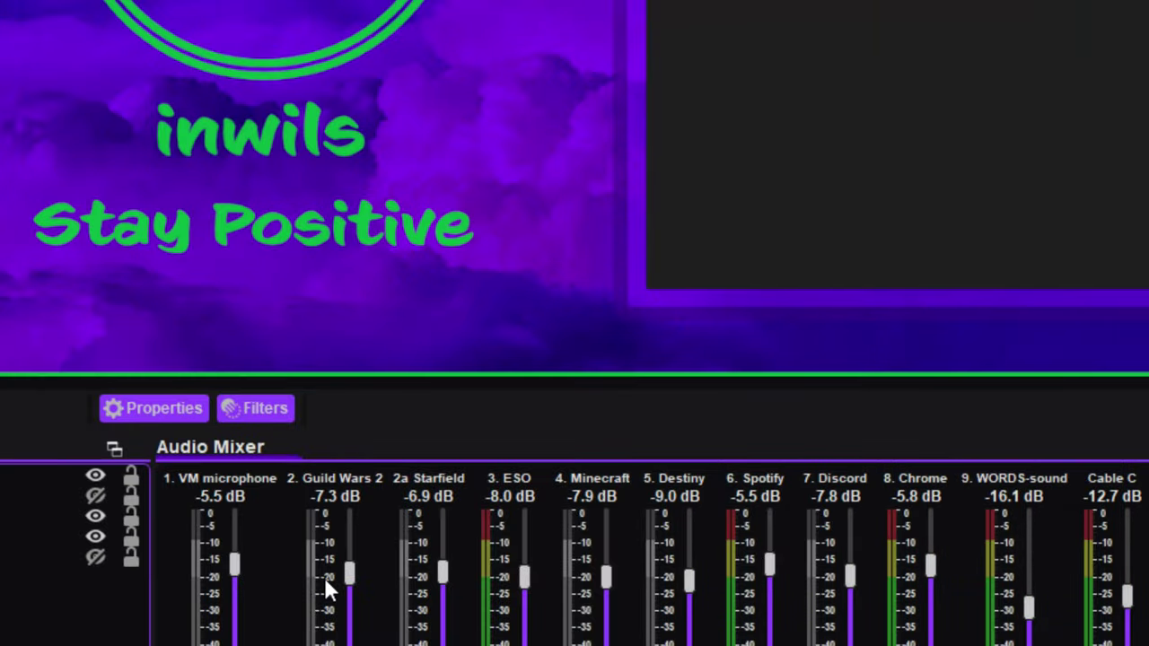
# Open 2a Starfield's filters and paste the copied compressor as Ducking VM 2.
pyautogui.rightClick(419, 549)
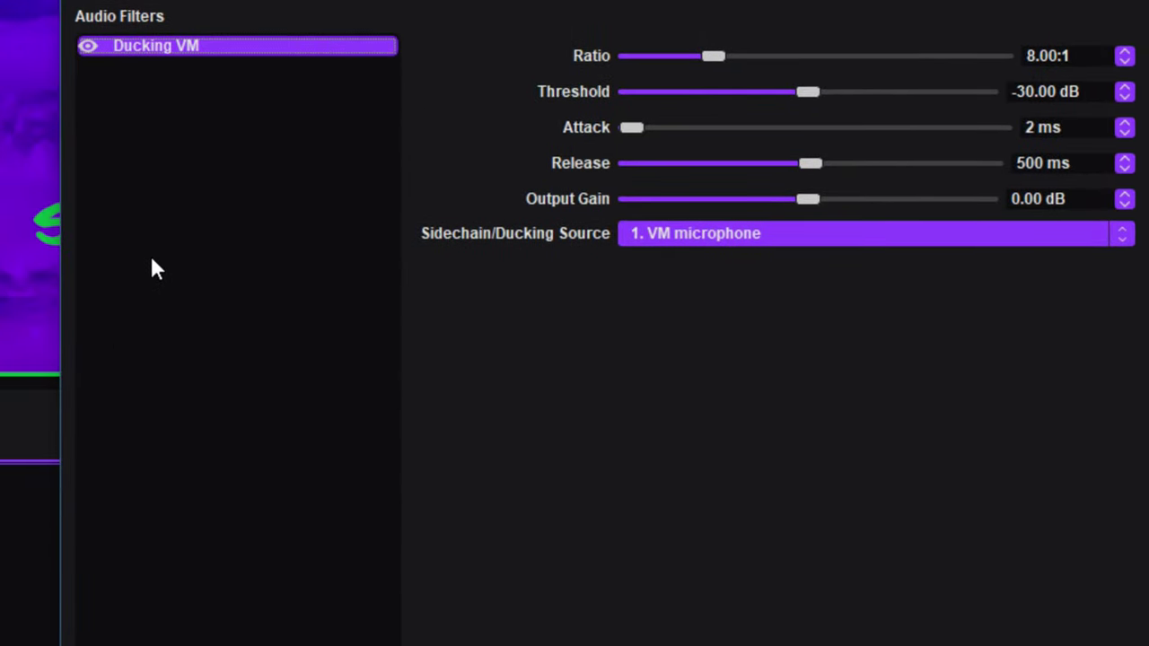
pyautogui.rightClick(152, 262)
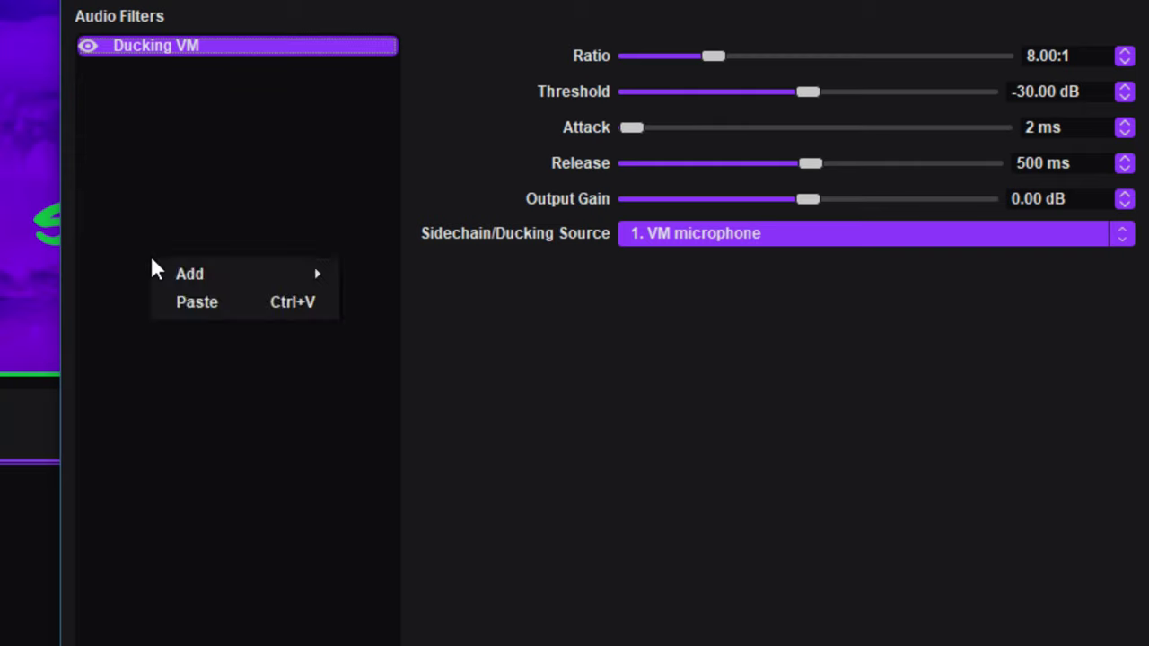
pyautogui.click(203, 306)
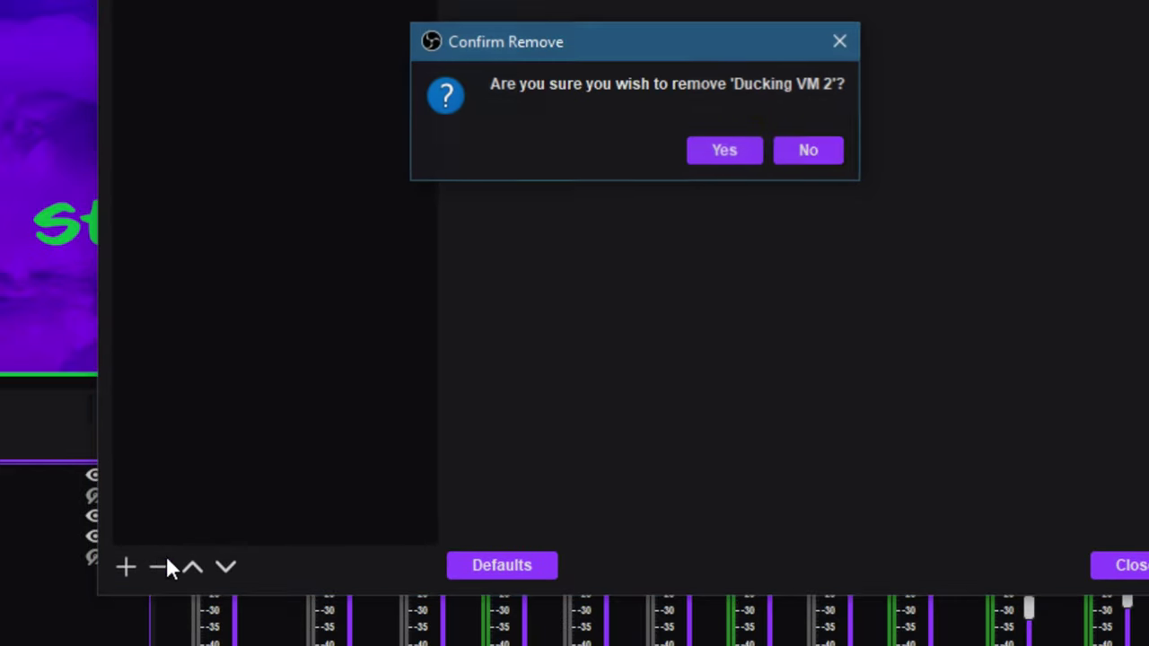
# Confirm deleting Ducking VM 2 and bring the Starfield filters window back into view.
pyautogui.click(707, 162)
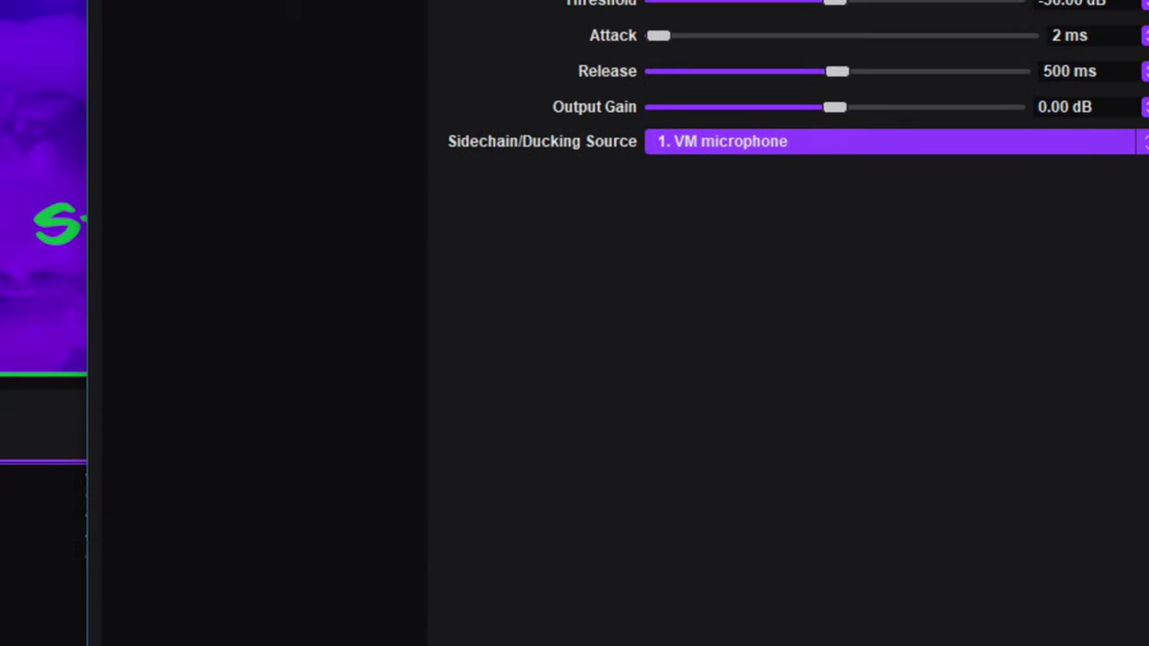
pyautogui.moveTo(528, 136); pyautogui.dragTo(538, 16)
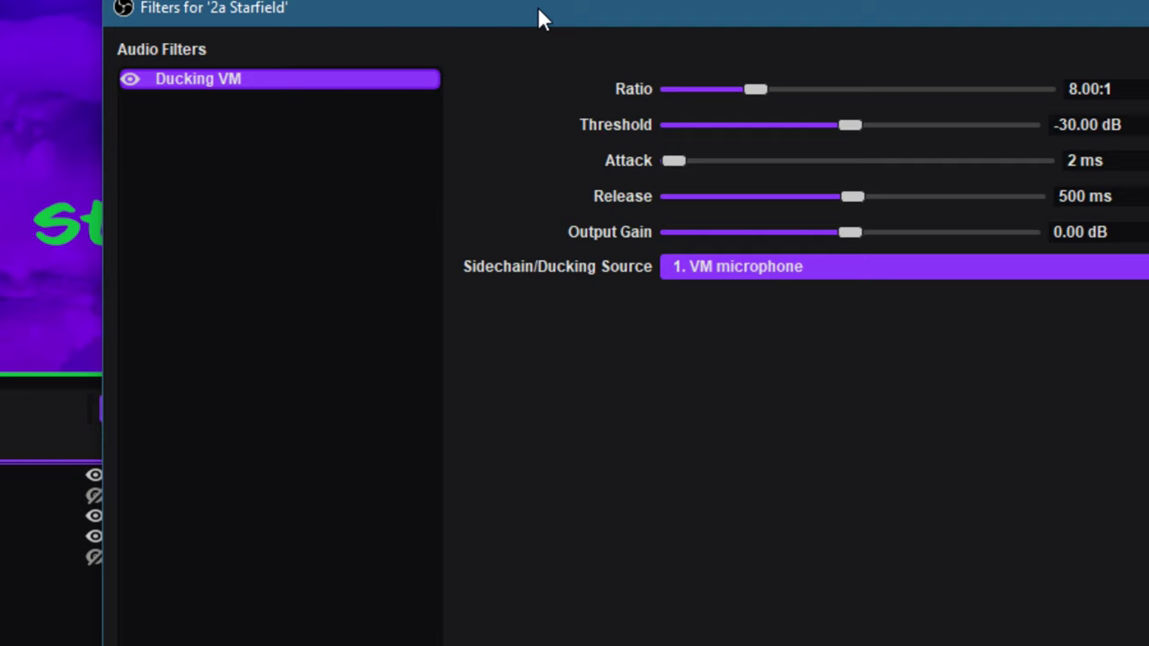
# Switch the Starfield Ducking VM filter off with its eye icon, then back on.
pyautogui.click(130, 80)
pyautogui.click(131, 80)
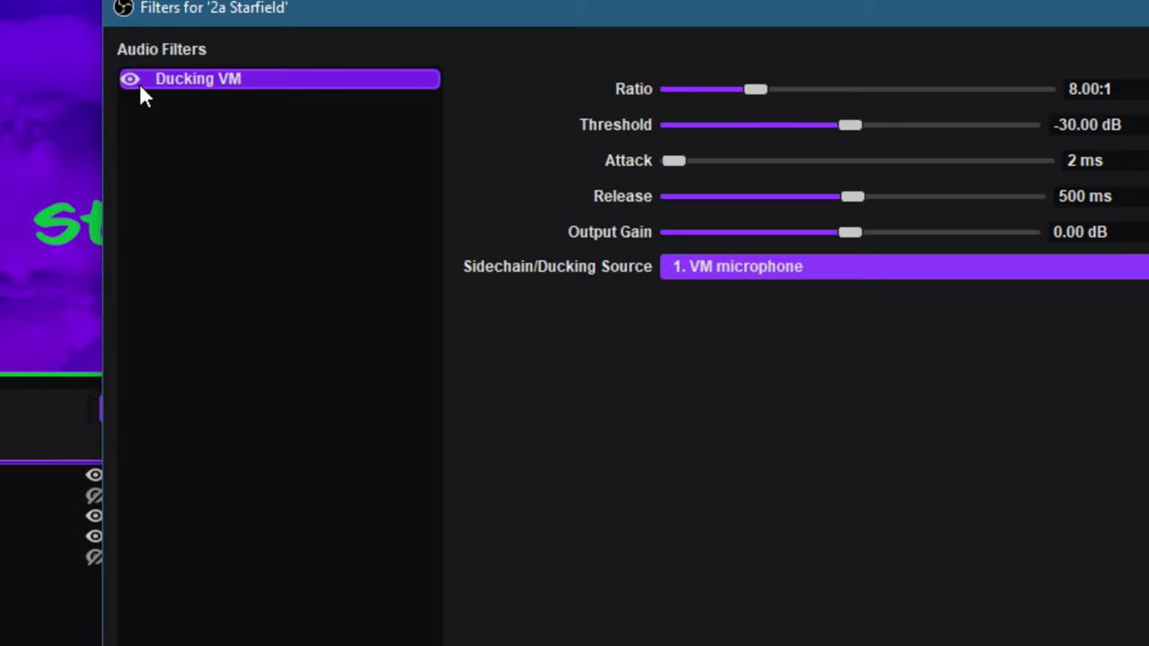